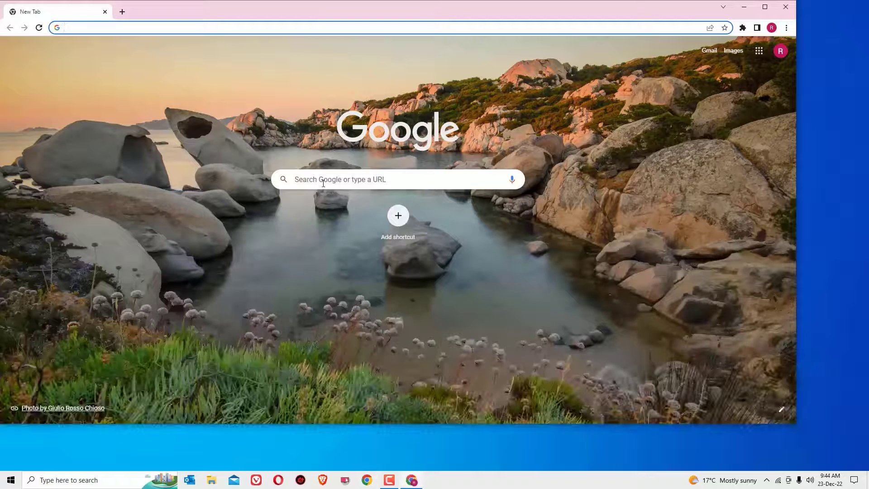
Search Google for 'outbyte PC Repair Tool' using the suggestion offered for 'outby'
left_click(324, 182)
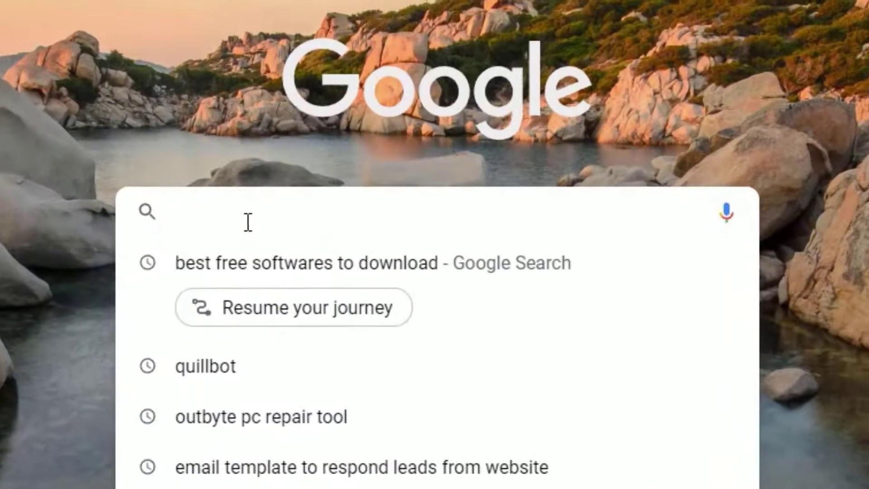
type("outbyte PC Repair Tool")
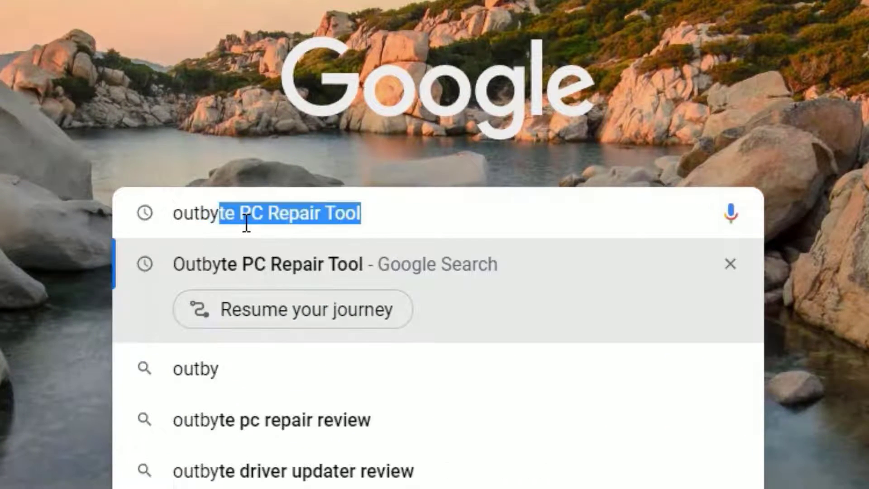
key("Right")
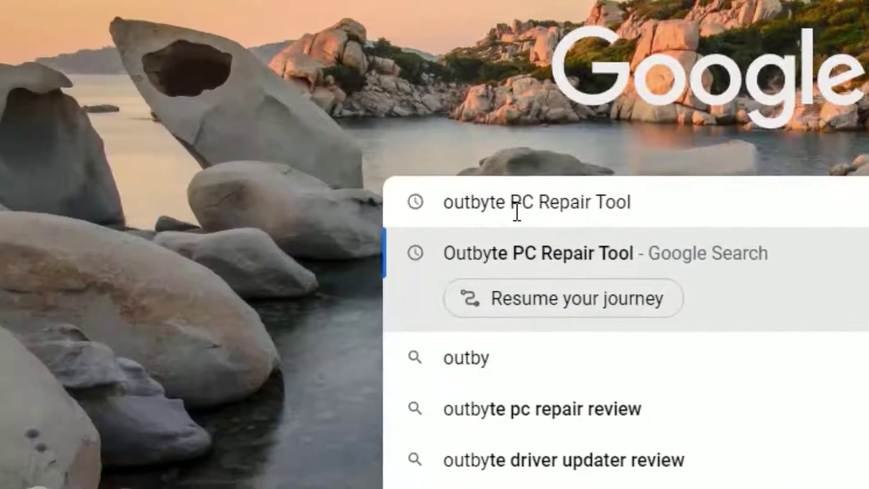
key("Return")
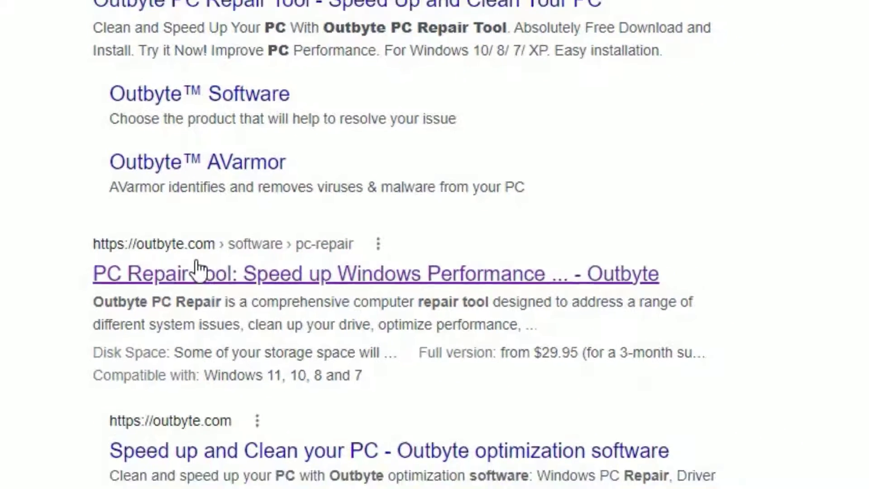
Open the Outbyte PC Repair Tool result and download outbyte-pc-repair.exe from its product page
left_click(205, 273)
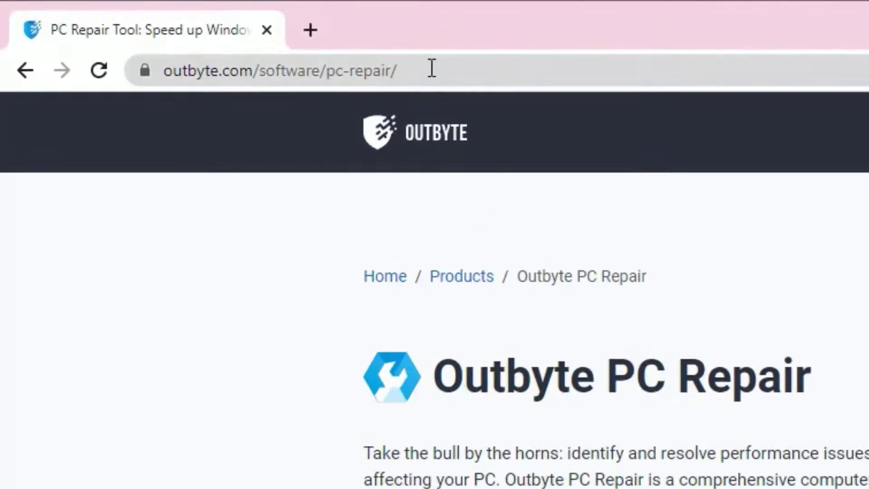
left_click(185, 29)
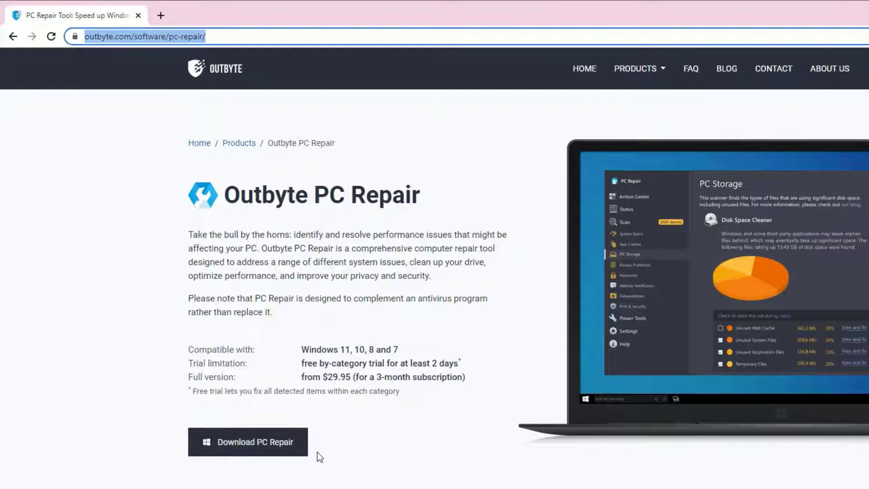
left_click(340, 478)
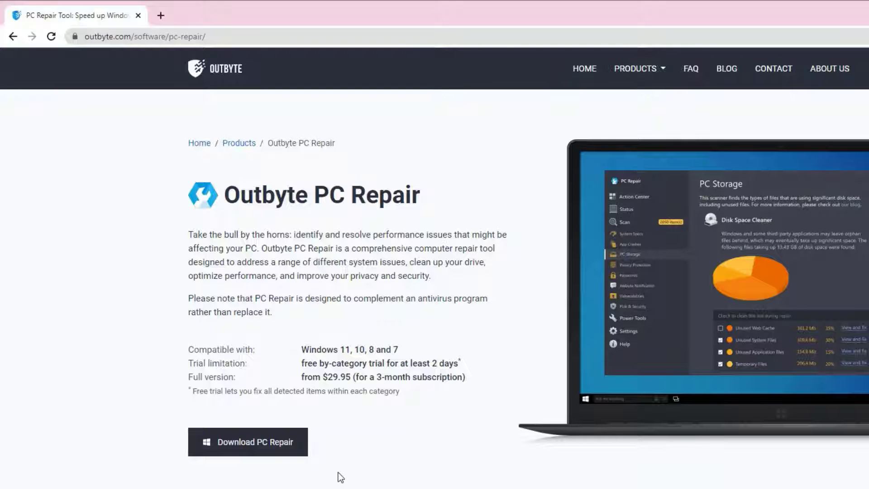
left_click(240, 446)
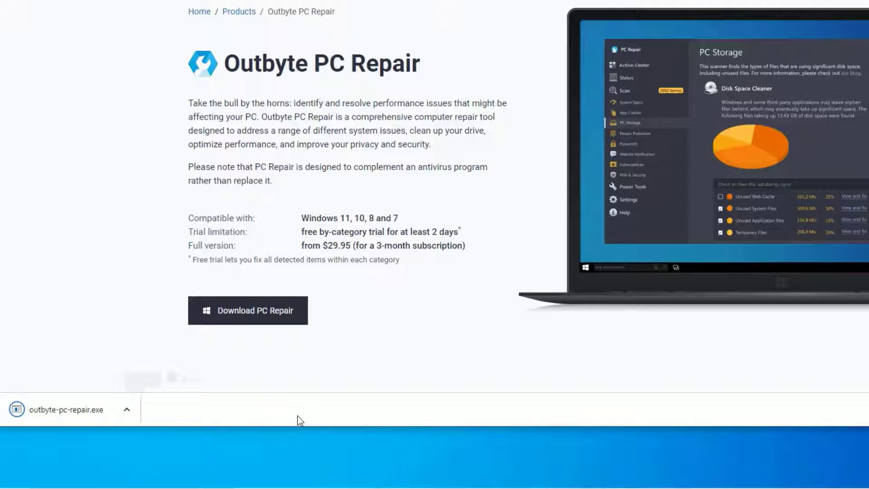
Run outbyte-pc-repair.exe and install with a desktop icon, no autostart and no anonymous info
left_click(75, 411)
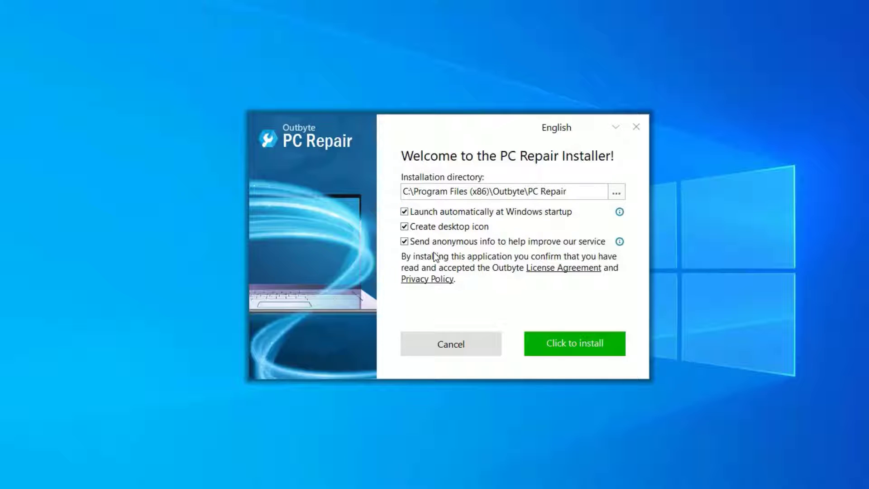
left_click(404, 241)
left_click(405, 227)
left_click(404, 226)
left_click(569, 354)
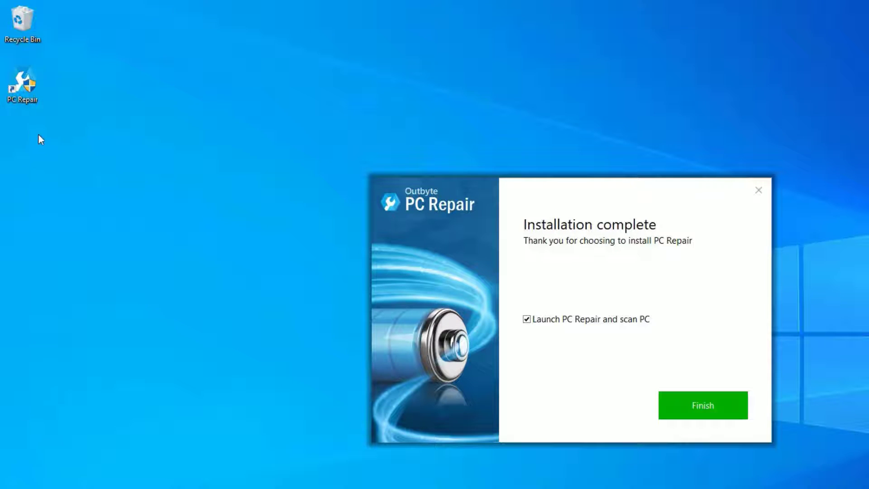
Finish setup without auto-launch, then scan the PC, finding 13 items and 7 vulnerabilities
left_click(526, 319)
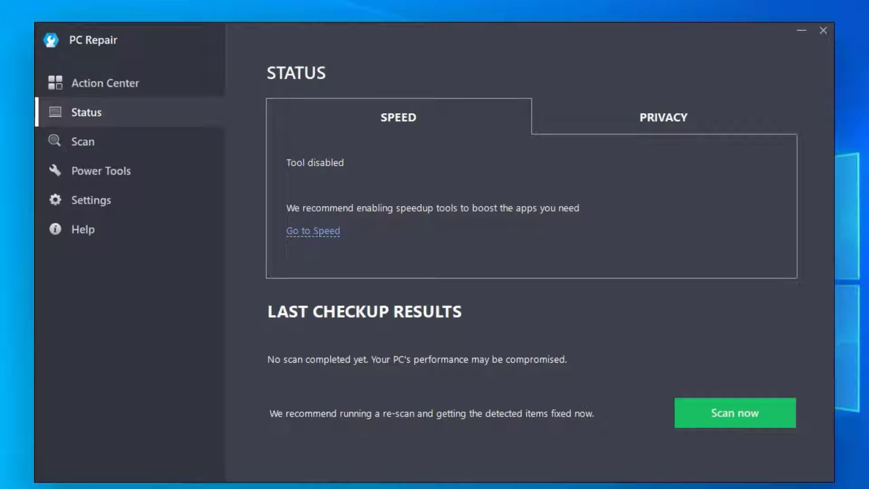
left_click(734, 418)
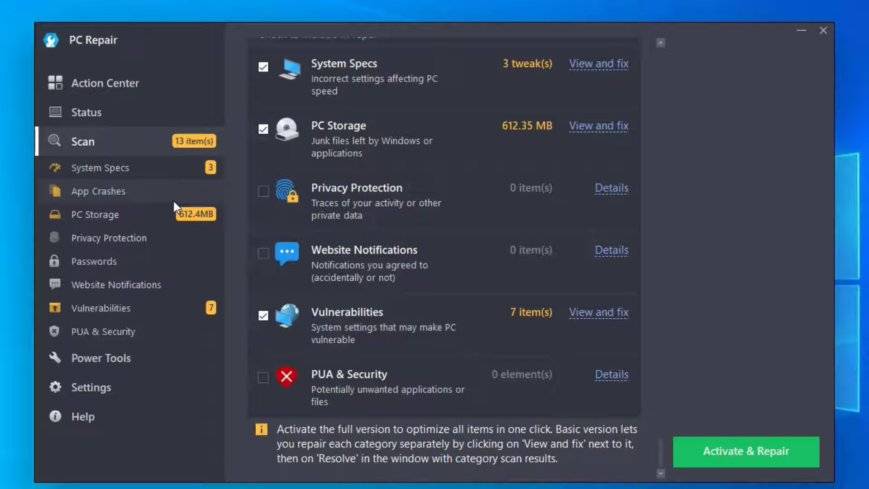
Review System Specs, App Crashes, Privacy, PC Storage, Passwords, Vulnerabilities and PUA & Security findings
left_click(121, 173)
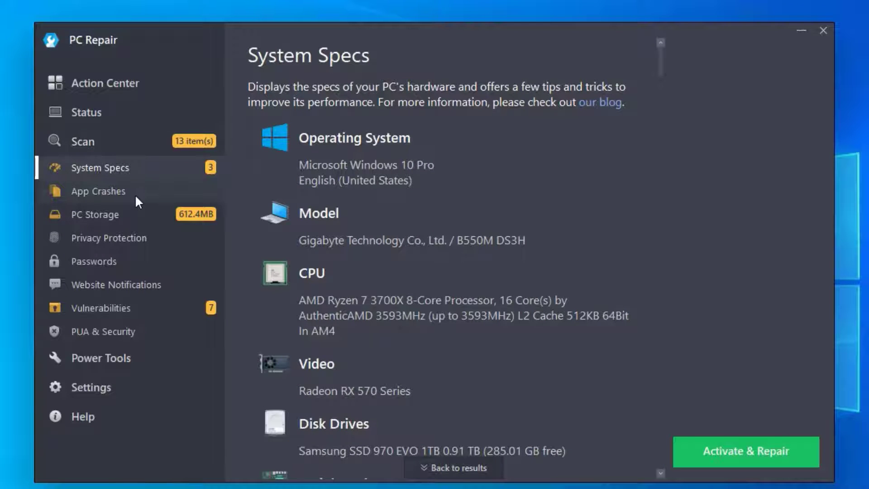
scroll(401, 280, "down", 10)
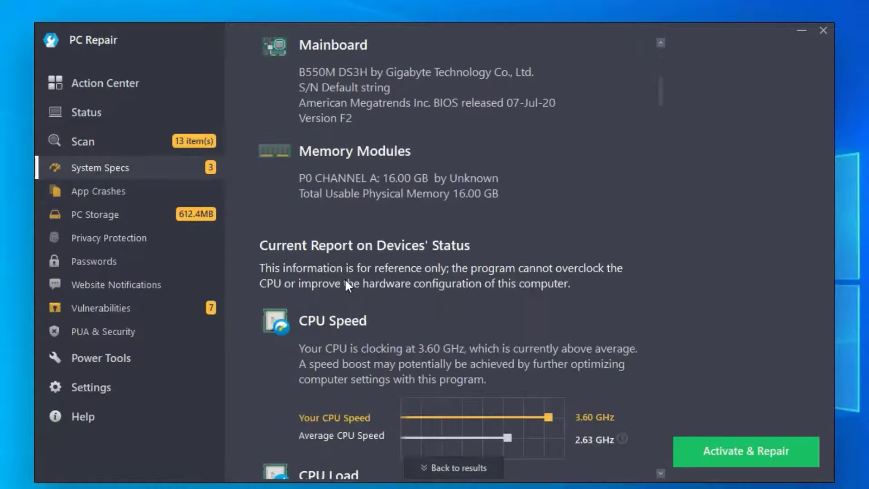
left_click(117, 193)
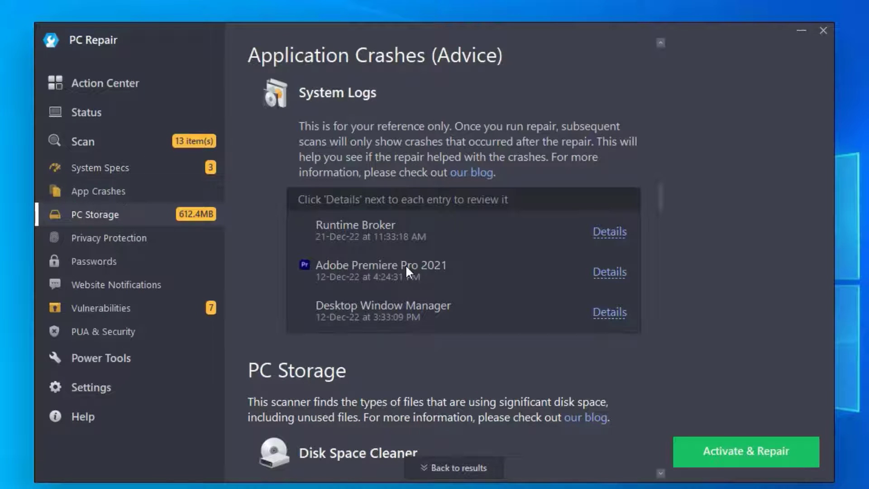
left_click(132, 236)
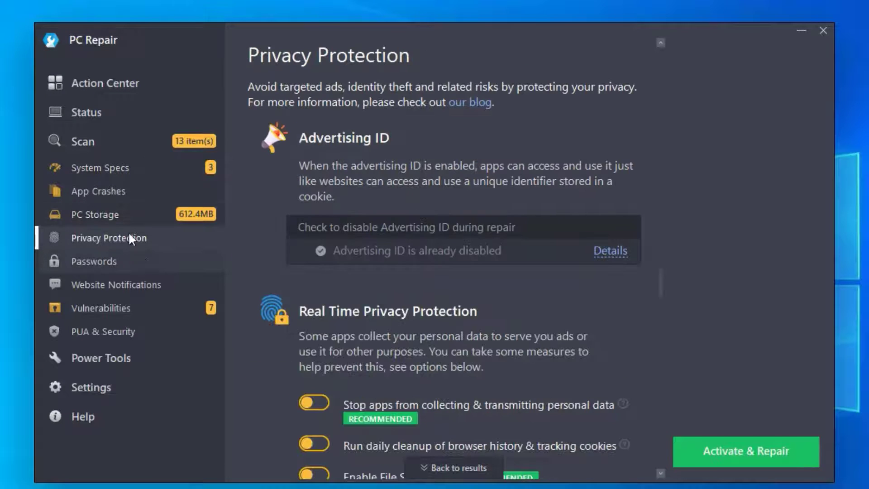
left_click(113, 206)
left_click(116, 256)
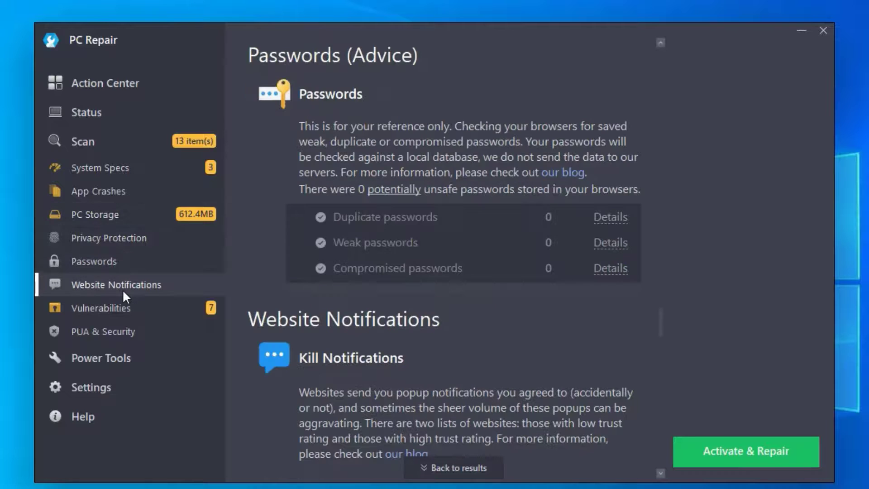
left_click(124, 307)
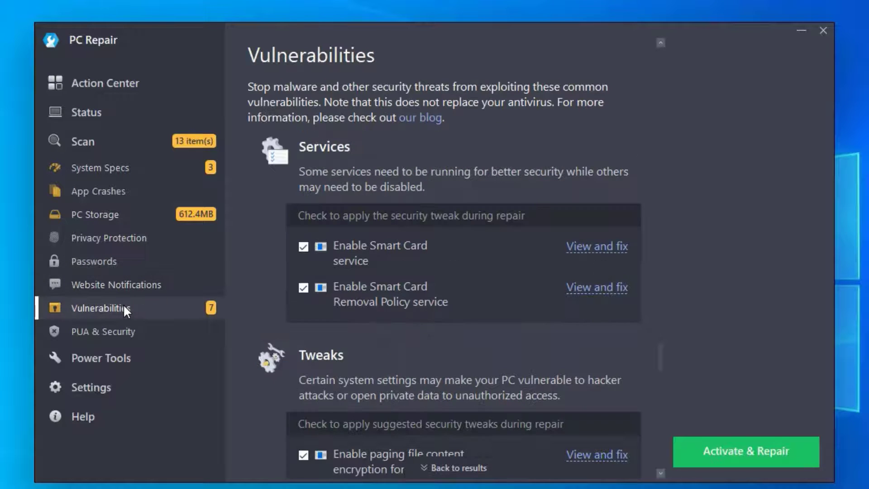
left_click(144, 336)
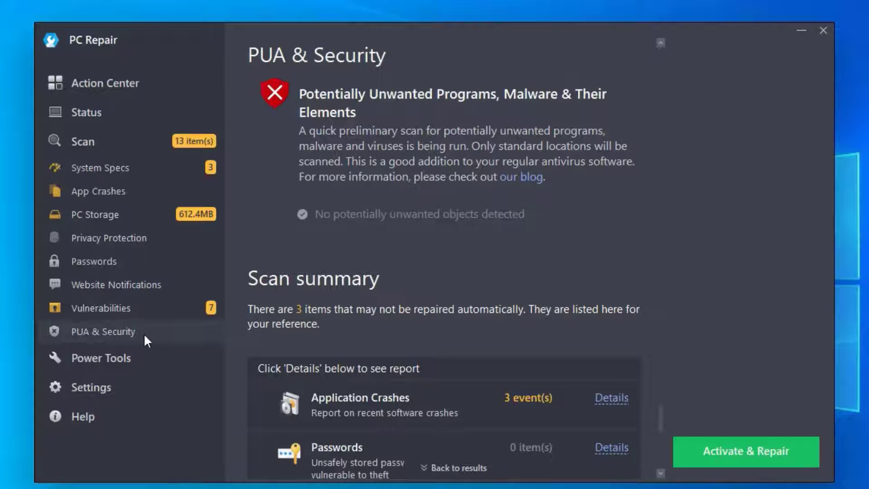
Switch on real-time boost for the web browser and Office/Outlook/Skype, then reach the crash logs
left_click(109, 173)
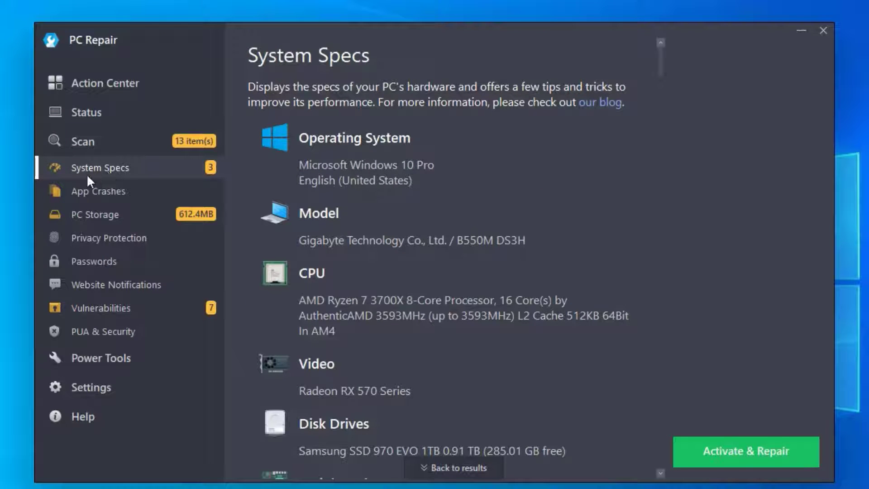
scroll(429, 299, "down", 12)
scroll(429, 300, "down", 15)
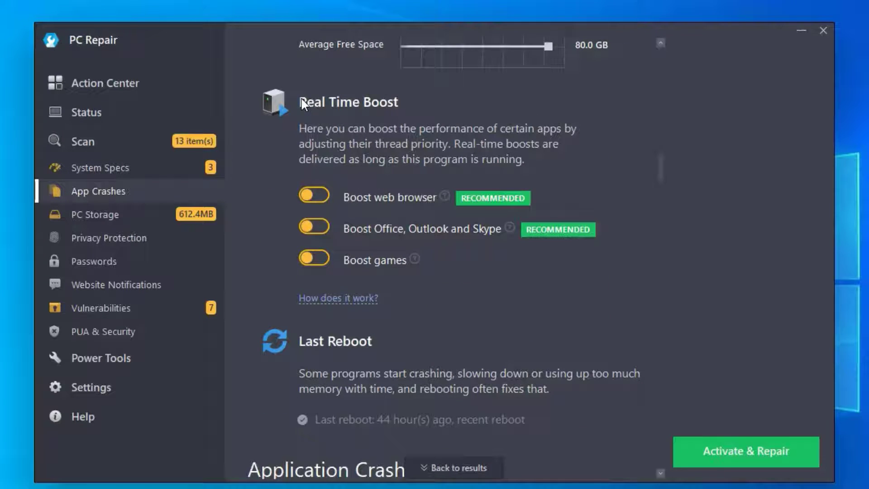
left_click(323, 199)
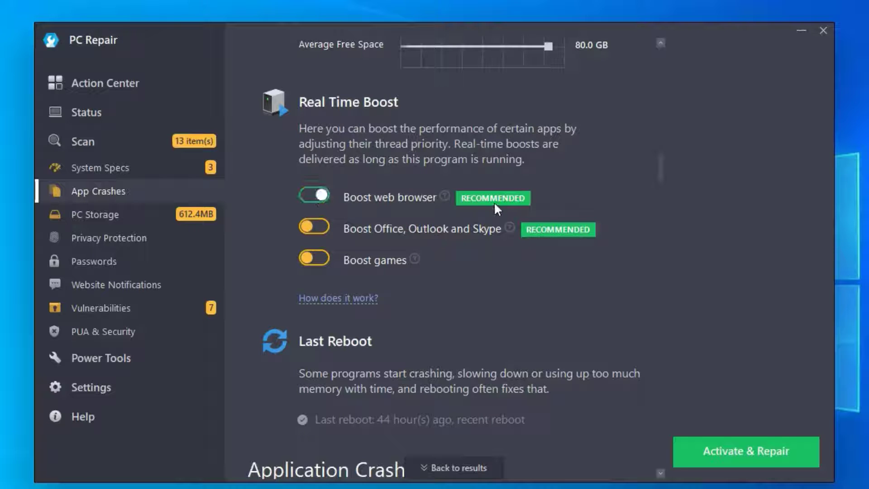
left_click(324, 236)
scroll(446, 278, "down", 5)
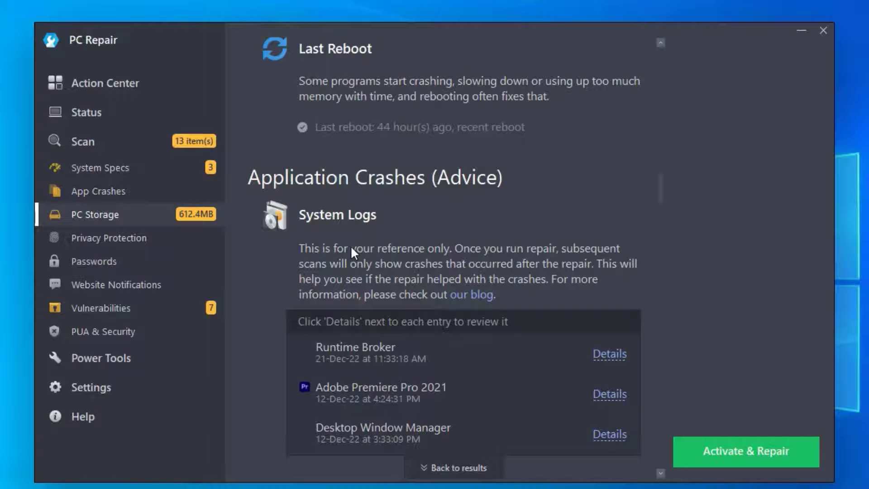
scroll(326, 290, "down", 2)
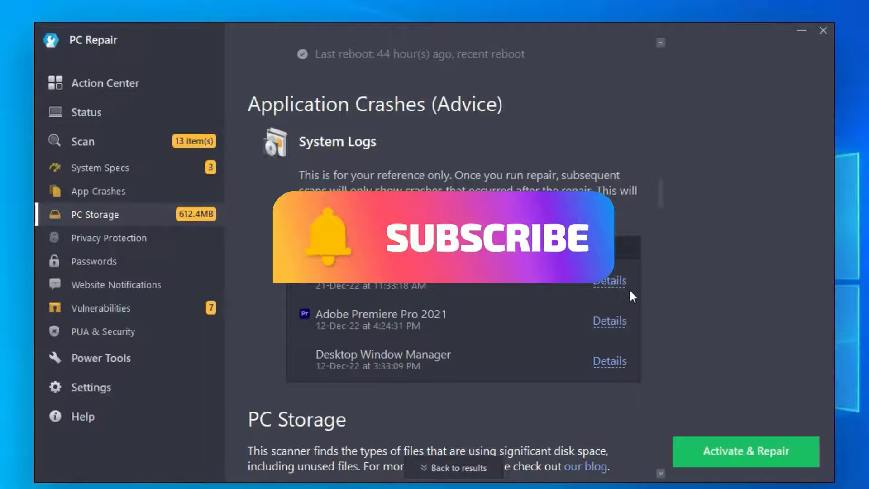
View and close the Runtime Broker crash details, then reach the 612.35 MB Unused App Files
scroll(631, 290, "down", 2)
left_click(606, 208)
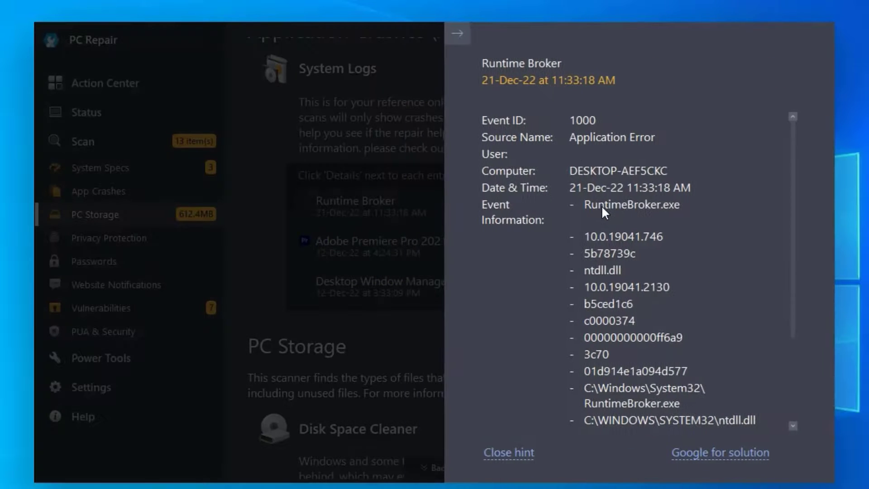
left_click(409, 256)
scroll(393, 343, "down", 8)
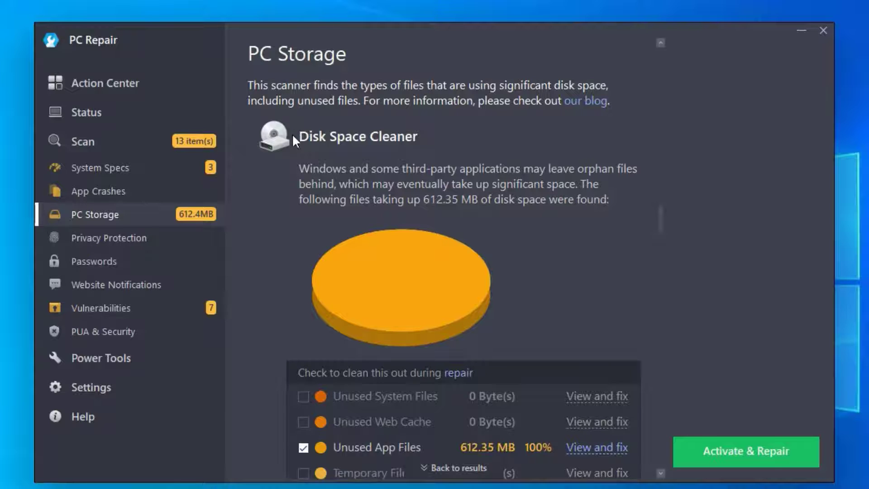
scroll(353, 154, "down", 2)
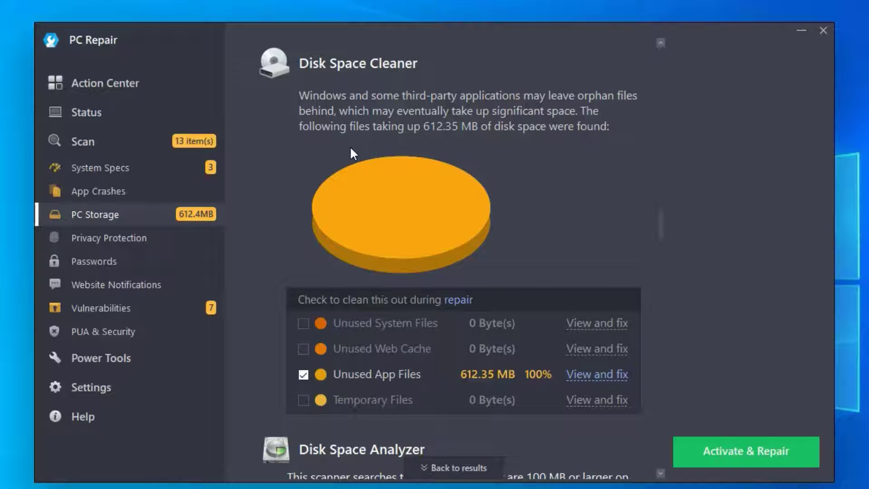
Attempt to resolve all detected items, then leave the activation offer back to the results
left_click(591, 382)
left_click(646, 413)
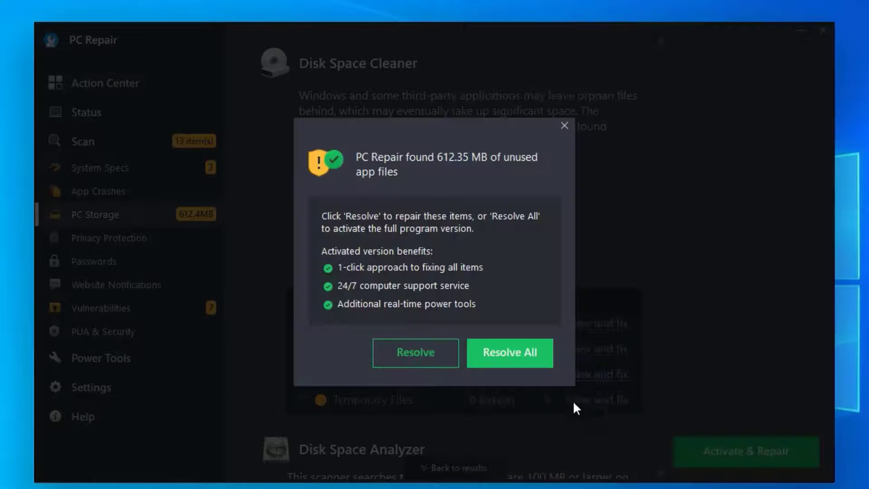
left_click(504, 360)
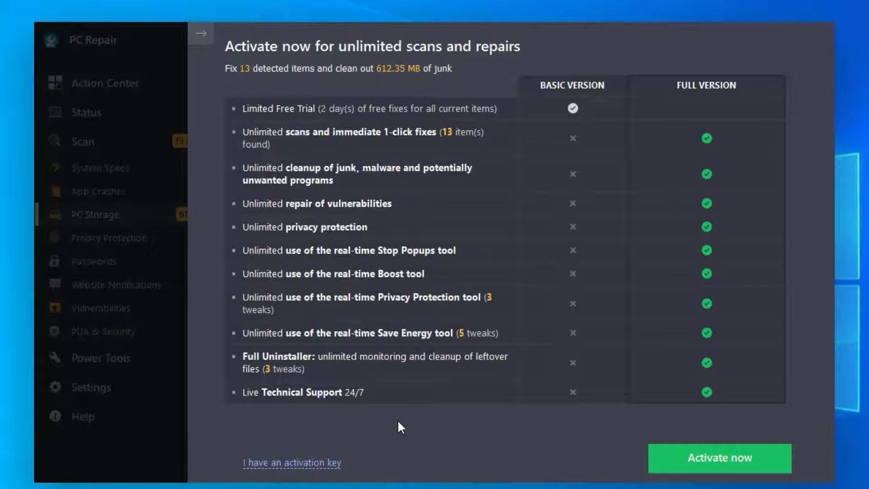
left_click(199, 33)
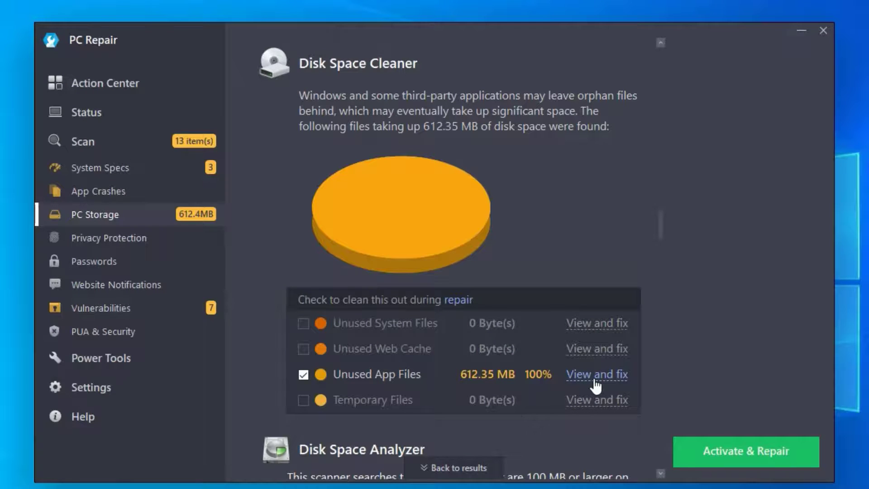
Resolve and confirm cleanup of the 612.35 MB of unused app files, dismissing the success message
left_click(595, 381)
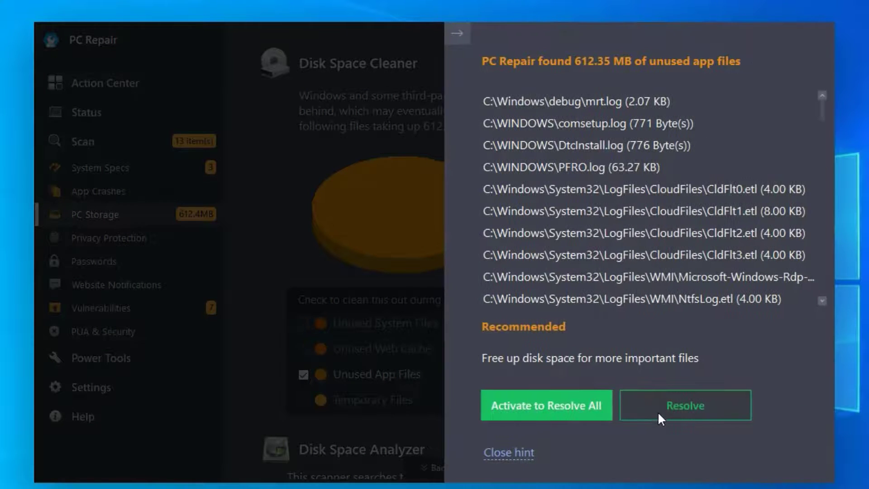
left_click(658, 412)
left_click(412, 354)
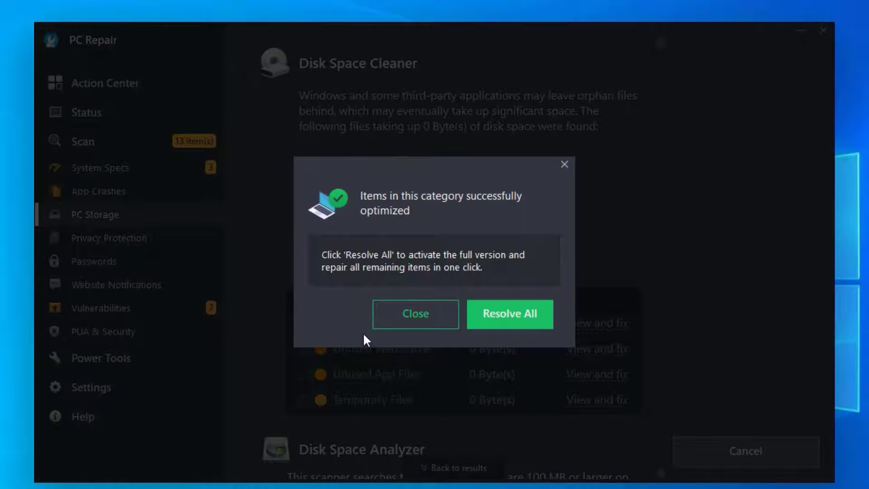
left_click(391, 319)
Scroll through the Disk Space Analyzer's list of largest files
scroll(390, 321, "down", 5)
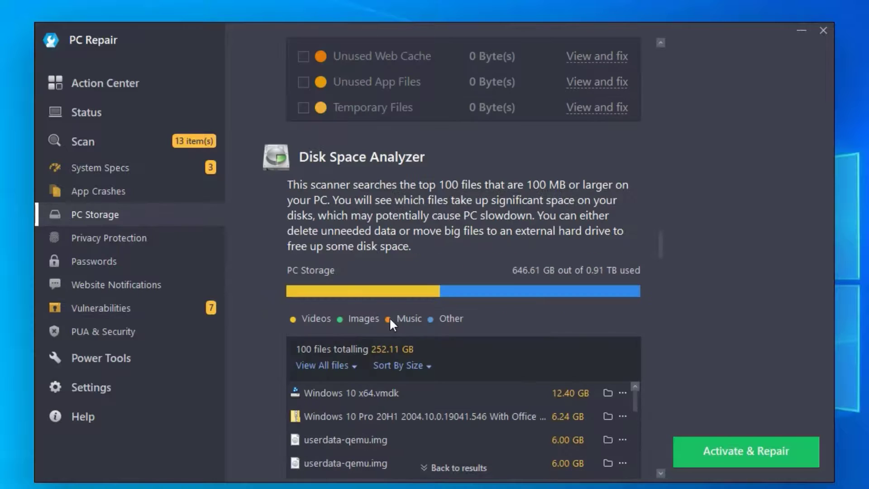
scroll(390, 317, "down", 2)
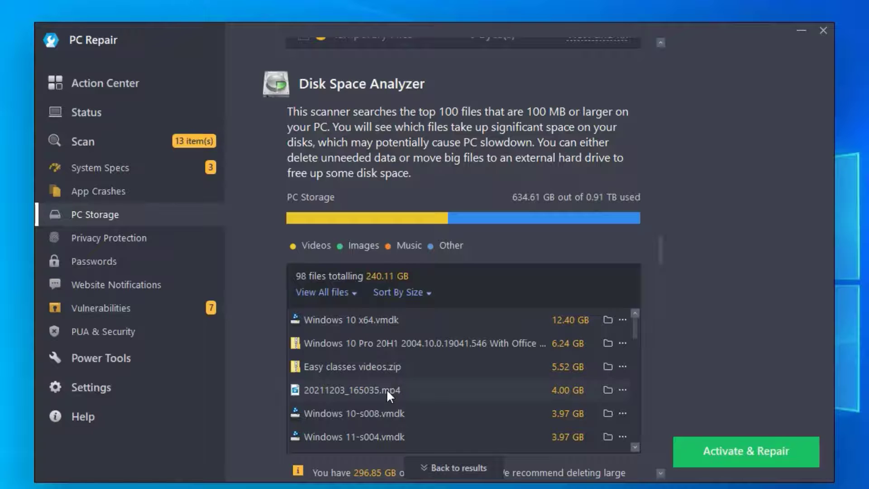
Turn on personal-data collection blocking, the File Shredder and safe web search
scroll(387, 389, "down", 5)
scroll(599, 240, "down", 3)
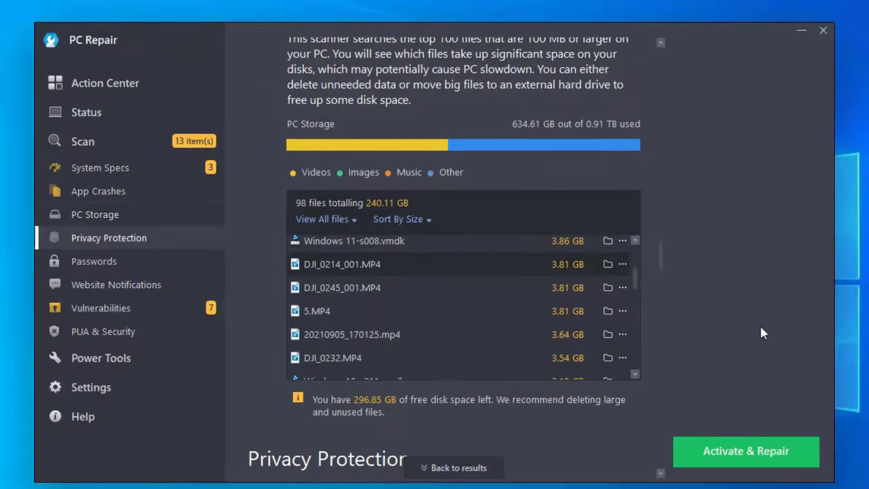
scroll(670, 349, "down", 5)
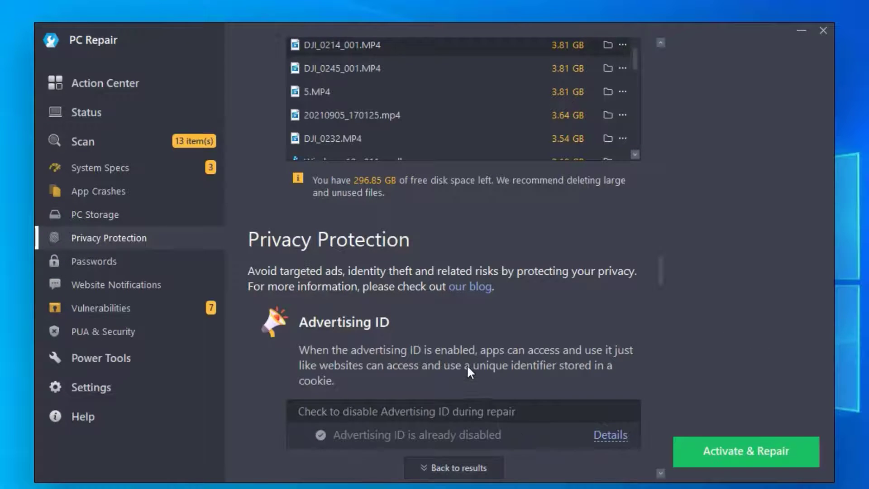
scroll(457, 346, "down", 6)
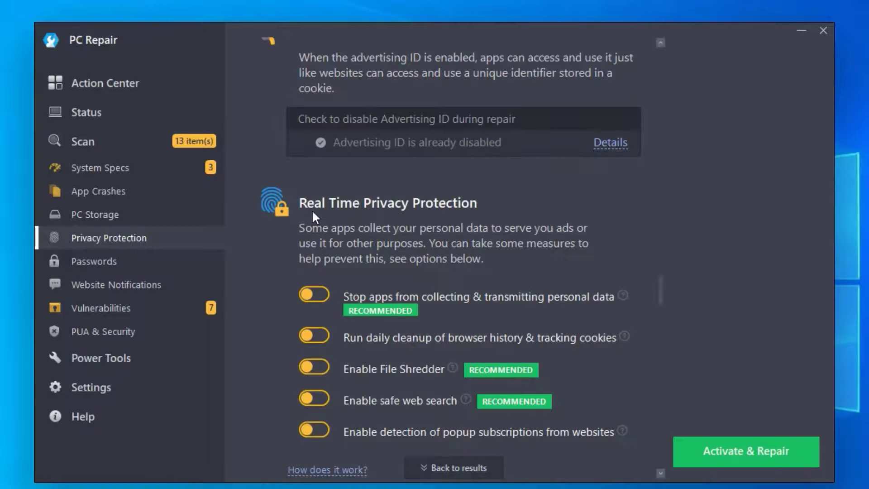
left_click(327, 298)
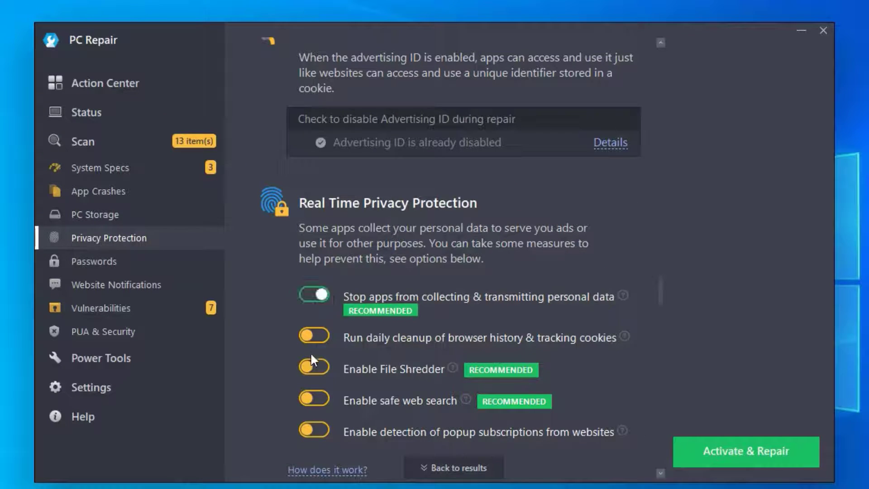
left_click(312, 367)
left_click(312, 398)
Scroll down to the Vulnerabilities findings with the Smart Card service fixes
scroll(597, 332, "down", 6)
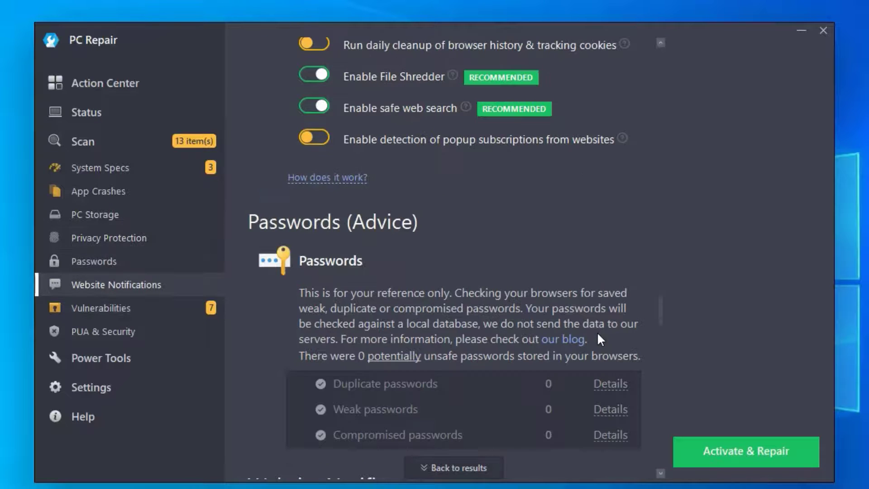
scroll(531, 256, "down", 2)
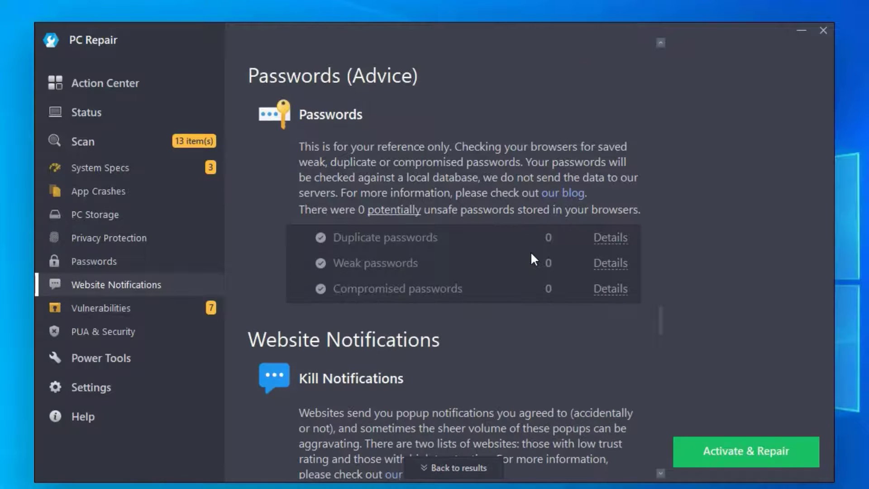
scroll(496, 308, "down", 3)
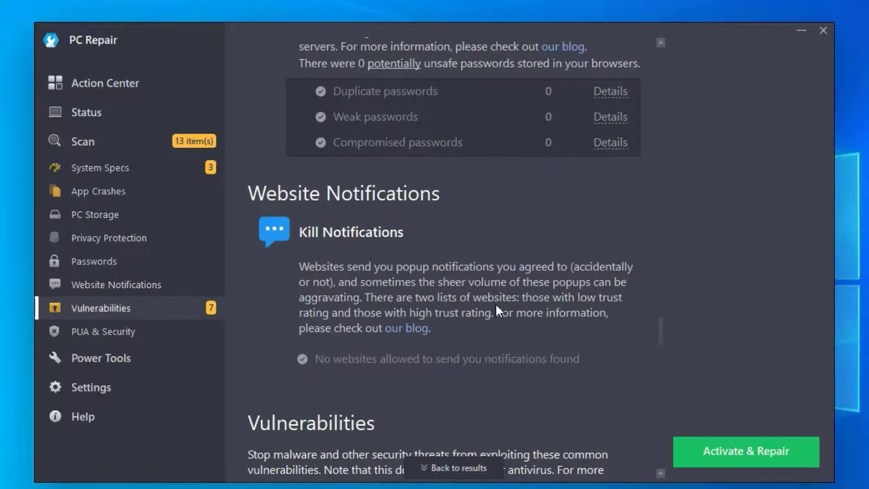
scroll(496, 308, "down", 5)
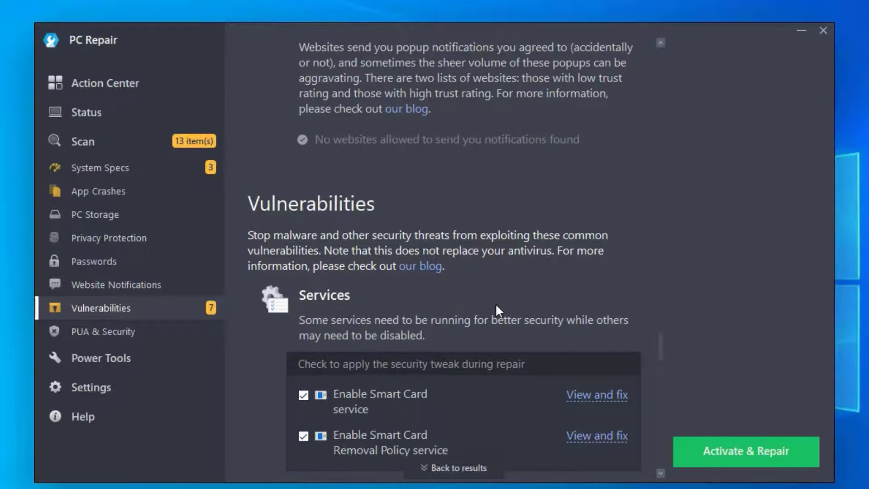
scroll(496, 311, "down", 2)
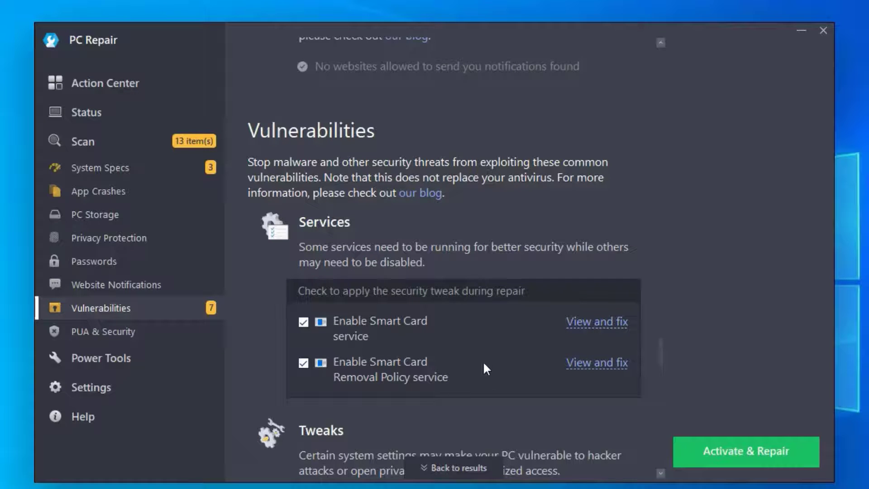
Resolve the Smart Card service and Smart Card Removal Policy vulnerabilities
left_click(589, 323)
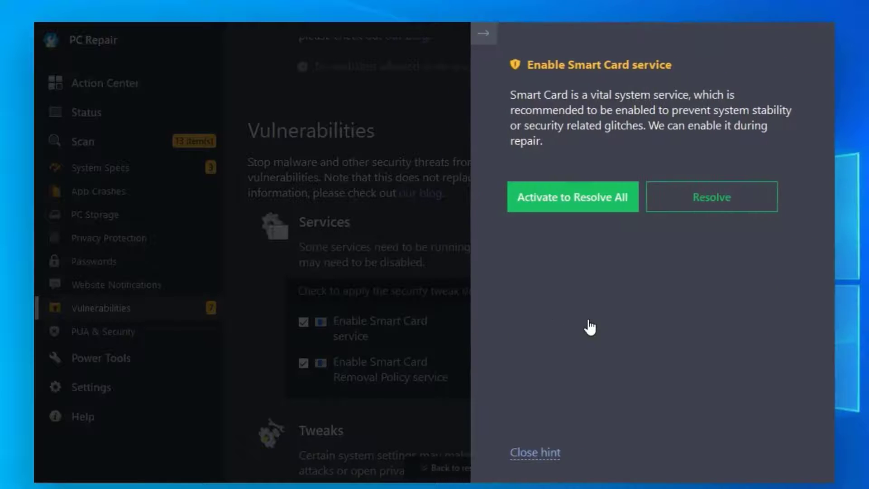
left_click(698, 196)
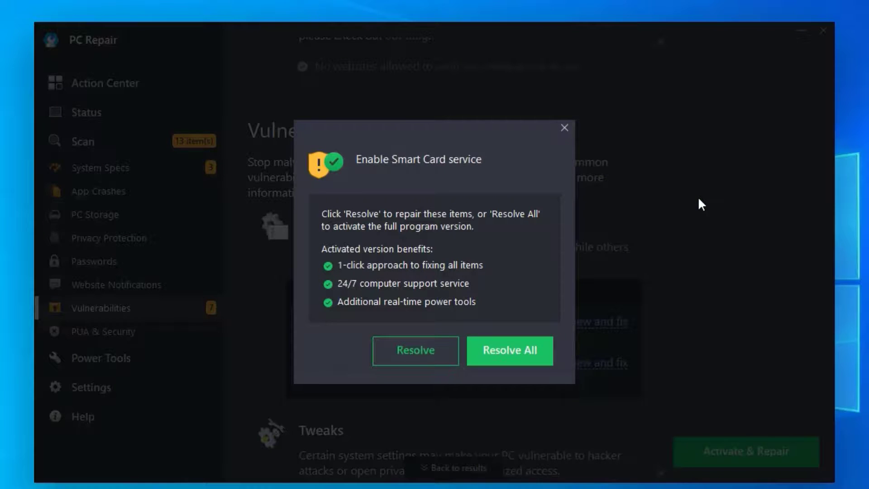
left_click(397, 349)
left_click(590, 324)
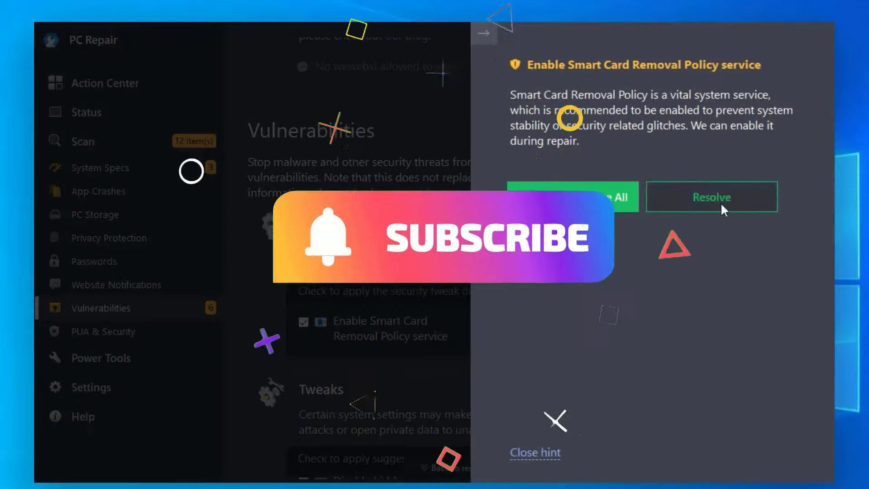
left_click(721, 202)
left_click(397, 358)
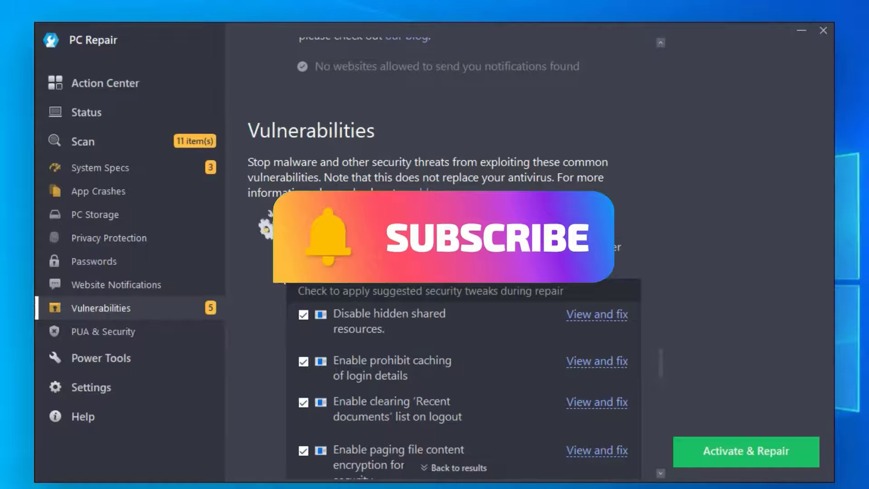
Fix the Tweaks vulnerabilities, including hidden shared resources, and decline the reboot
scroll(268, 267, "down", 2)
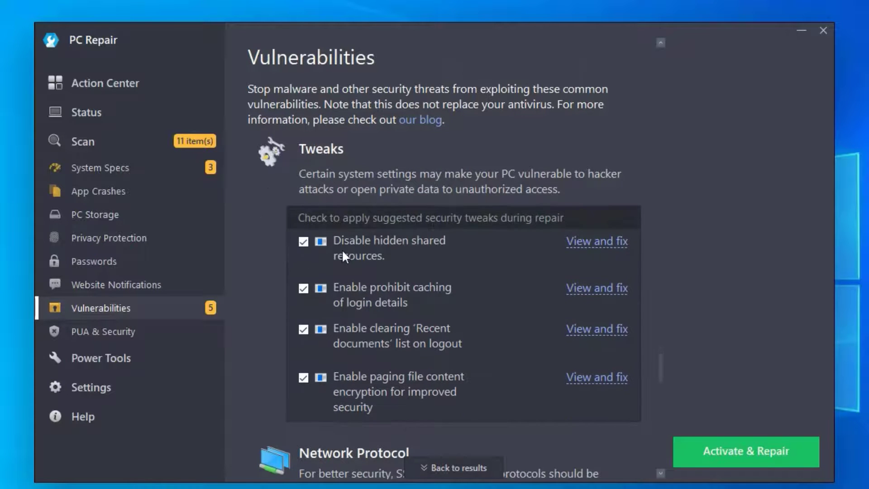
left_click(599, 249)
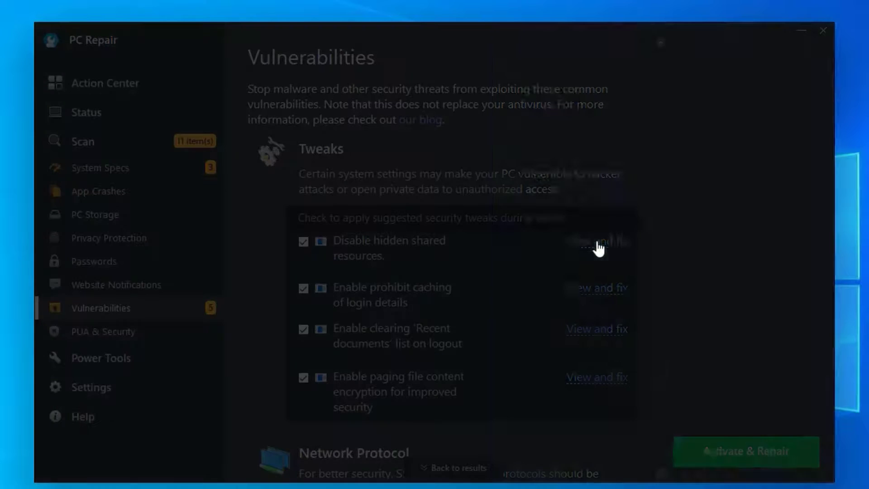
left_click(715, 231)
left_click(441, 351)
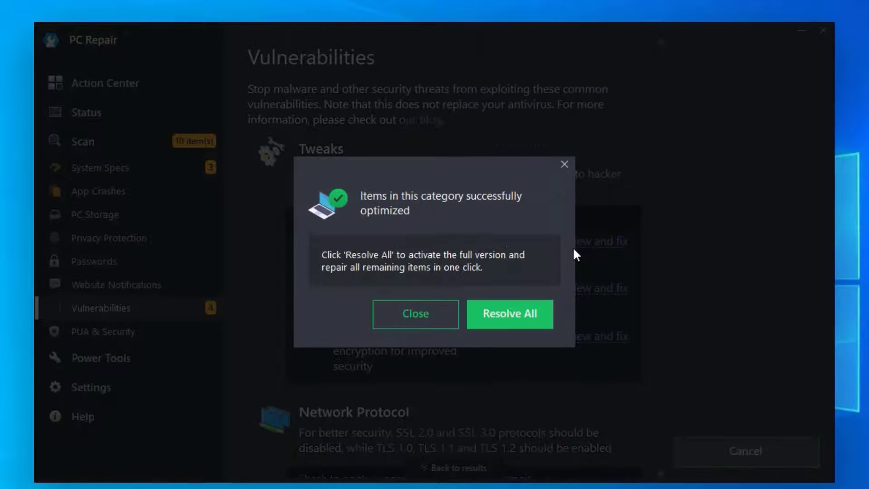
left_click(442, 316)
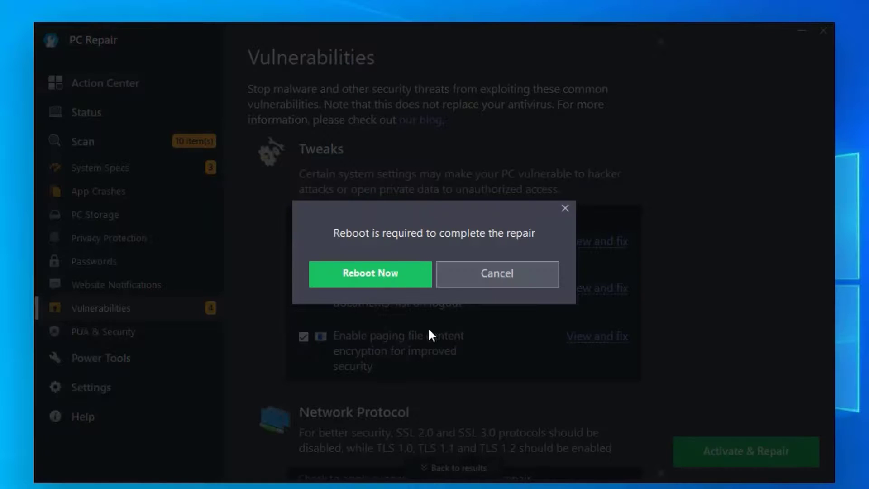
left_click(450, 281)
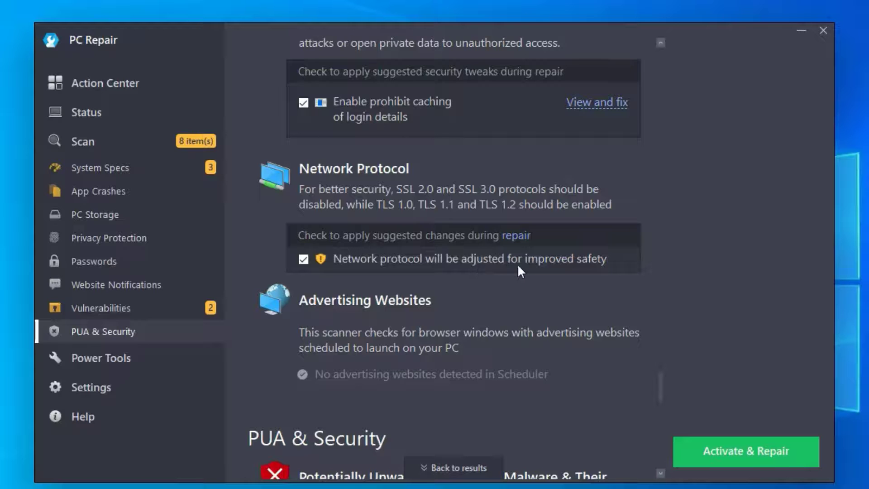
Apply the network protocol settings fix, leaving one vulnerability
left_click(516, 236)
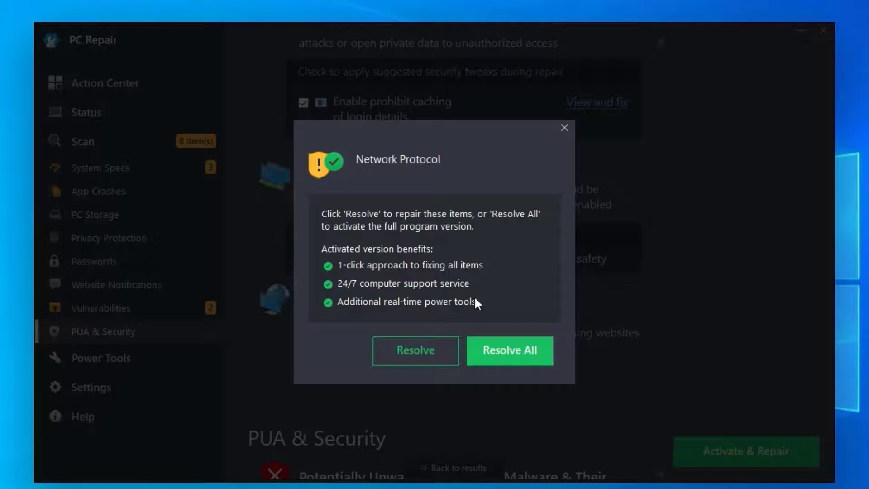
left_click(393, 359)
left_click(401, 315)
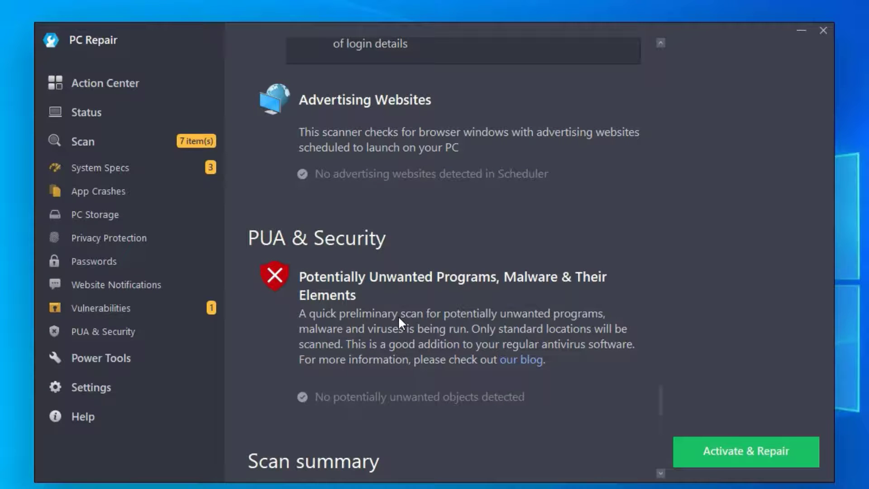
Open the Power Tools Uninstaller showing 110 installed apps
scroll(400, 320, "down", 3)
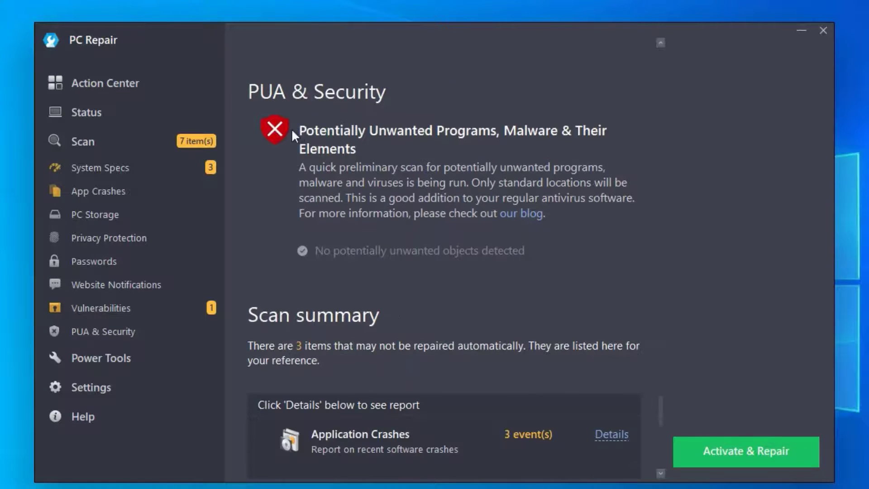
scroll(404, 251, "up", 7)
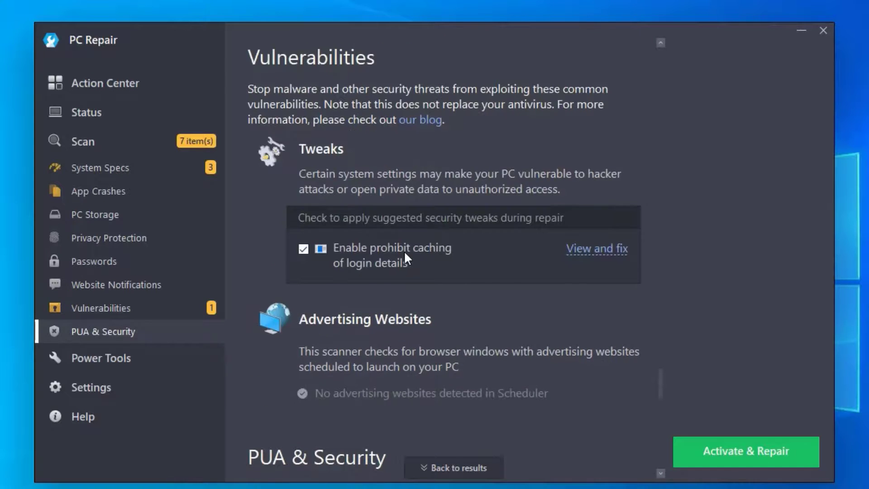
left_click(108, 358)
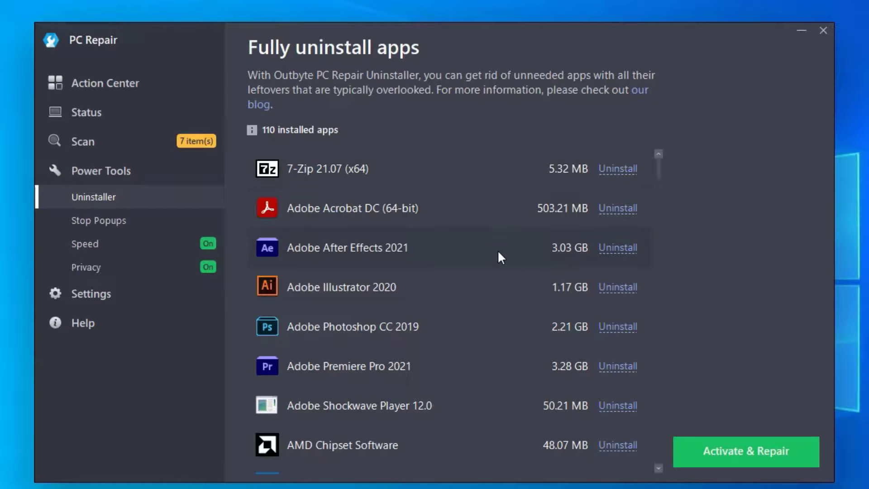
Uninstall Cortana from the Uninstaller list, leaving 109 apps
scroll(498, 249, "down", 5)
scroll(498, 249, "up", 3)
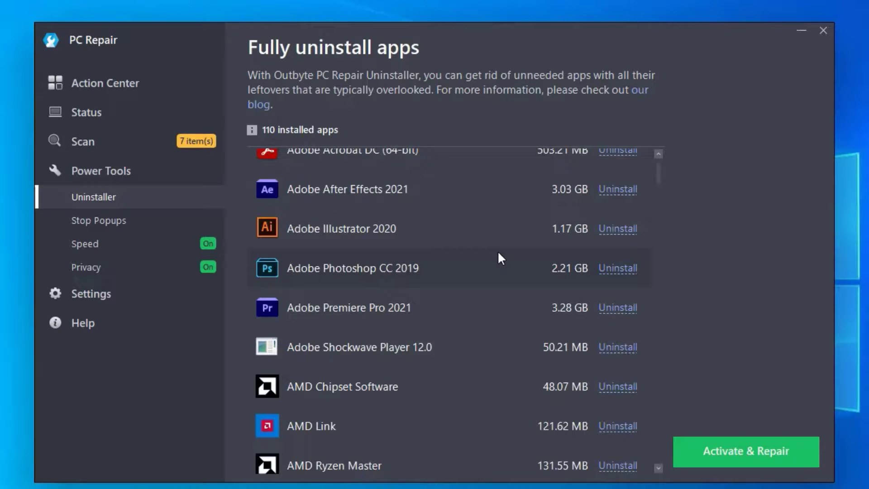
scroll(498, 252, "down", 8)
left_click(624, 420)
scroll(511, 383, "down", 5)
scroll(512, 383, "down", 3)
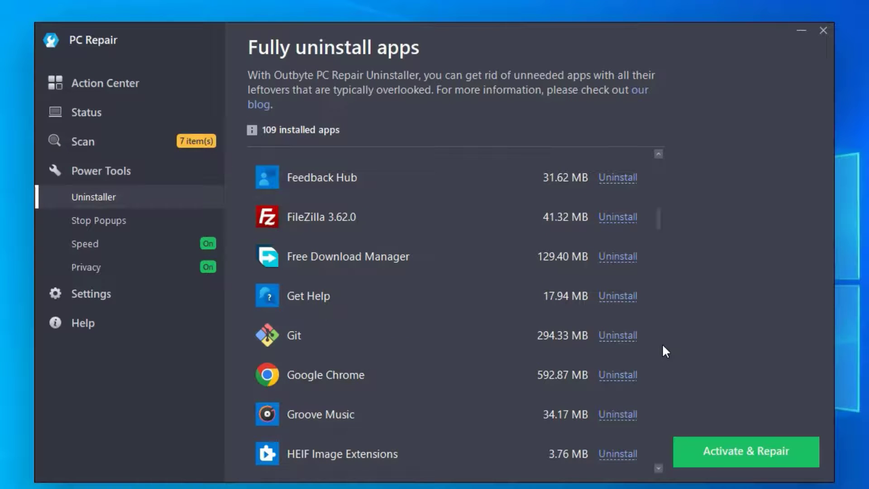
Look through the Stop Popups, Real Time Boost, Real Time Privacy Protection and Settings pages
left_click(99, 221)
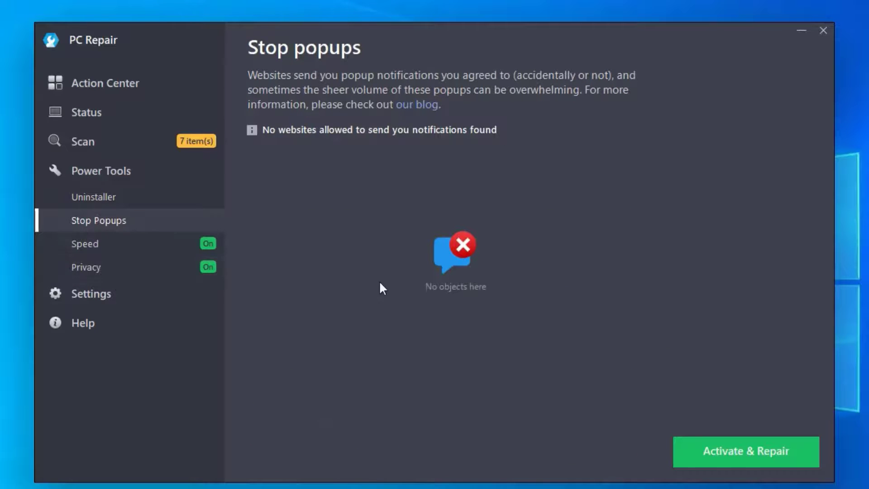
left_click(125, 250)
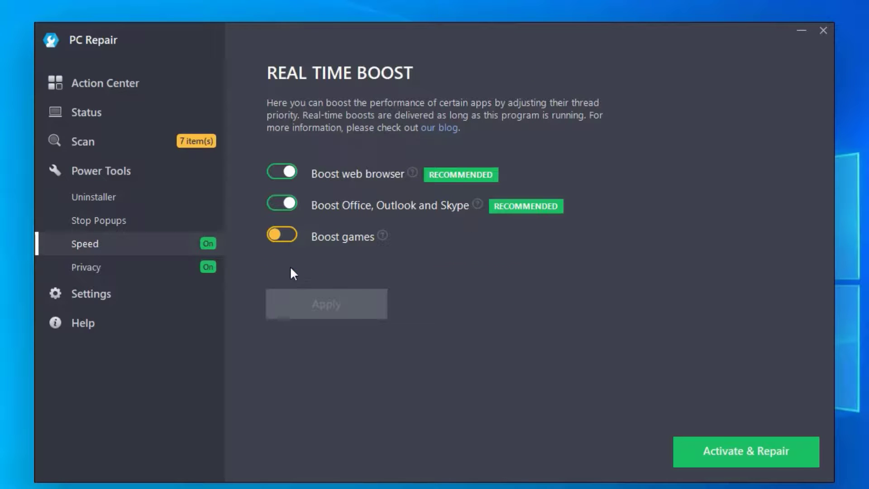
left_click(213, 273)
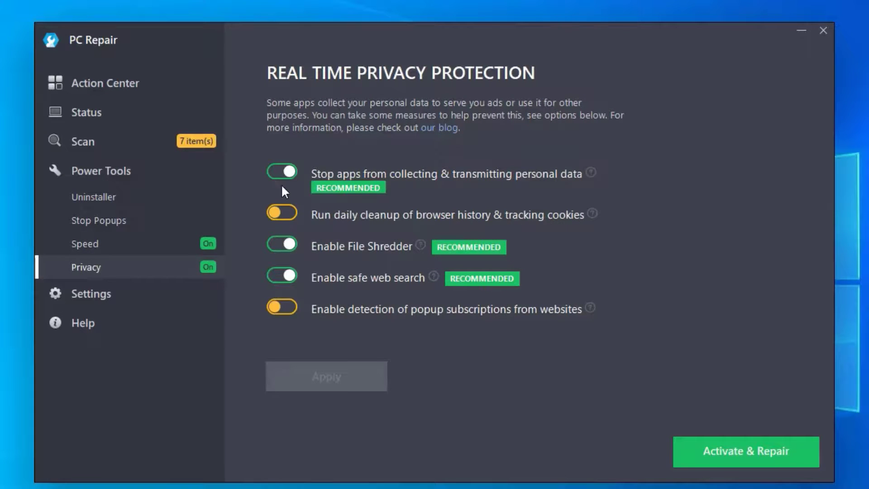
left_click(131, 294)
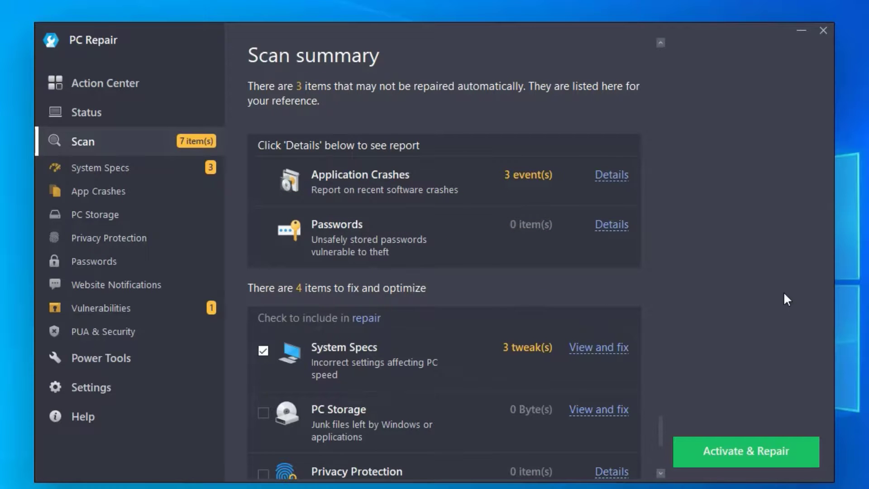
left_click(738, 457)
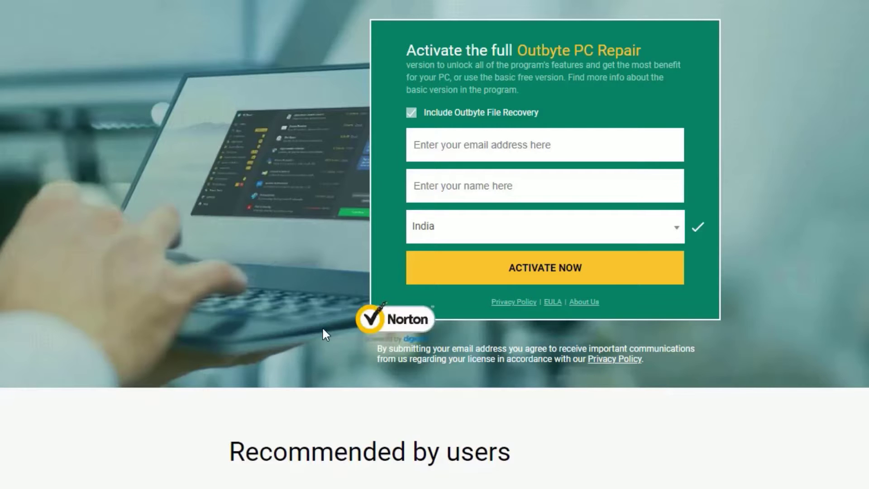
scroll(322, 327, "down", 10)
left_click(293, 262)
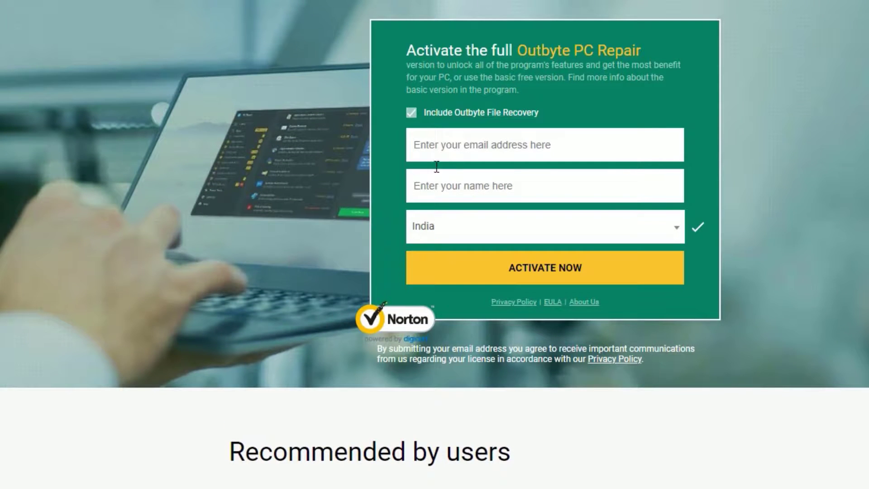
left_click(452, 149)
left_click(458, 176)
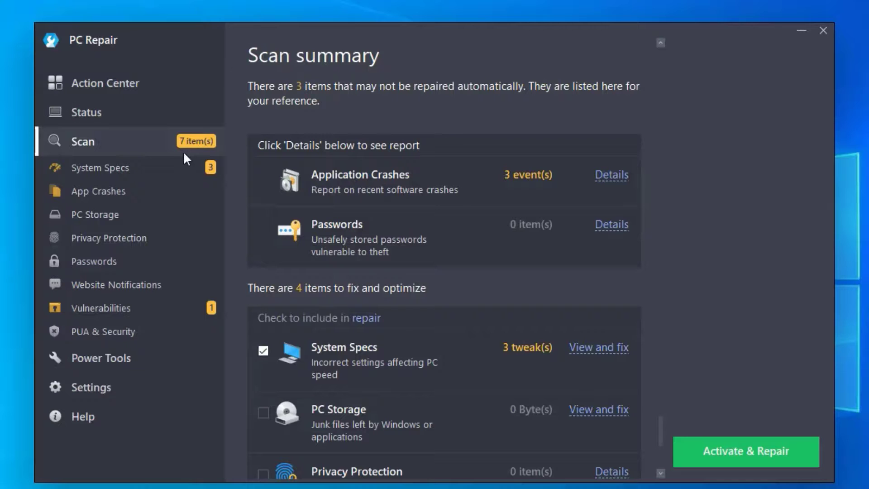
View System Specs, then fully exit PC Repair, leaving the Windows desktop
left_click(175, 175)
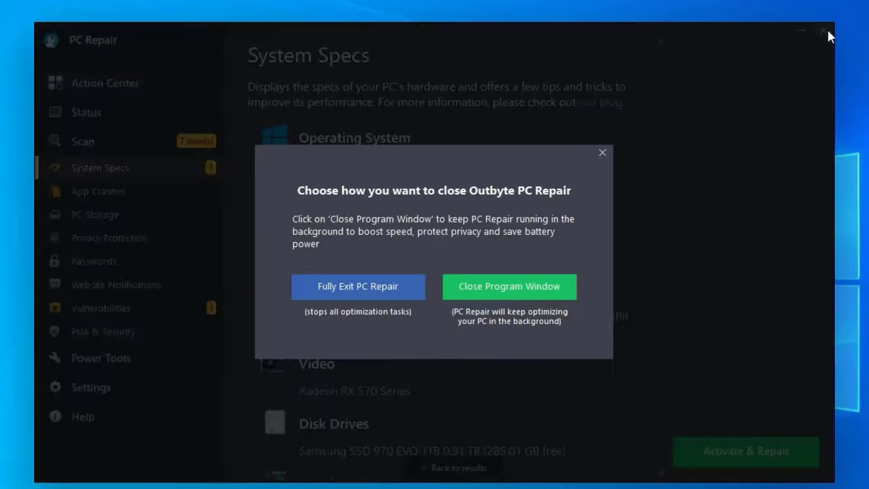
left_click(401, 294)
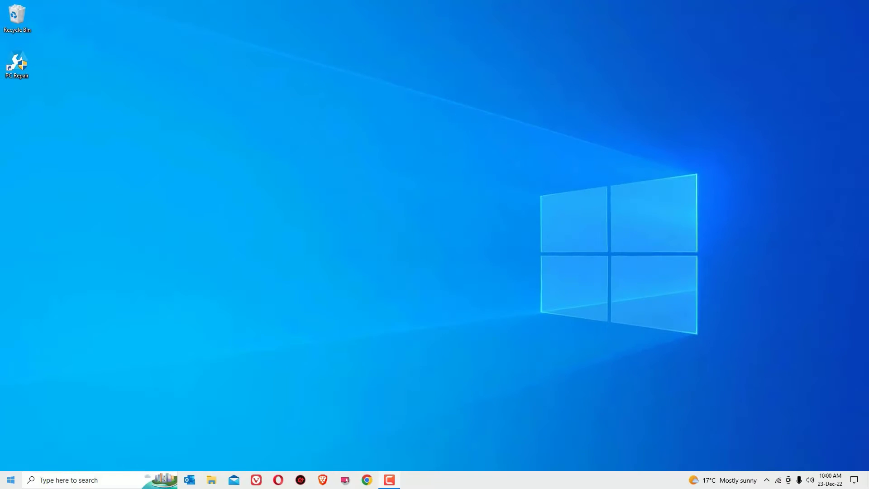
left_click(4, 484)
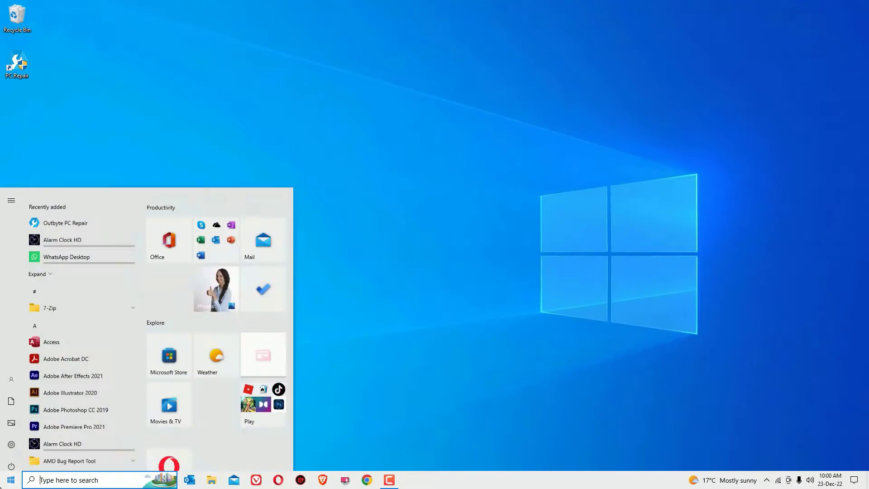
left_click(455, 260)
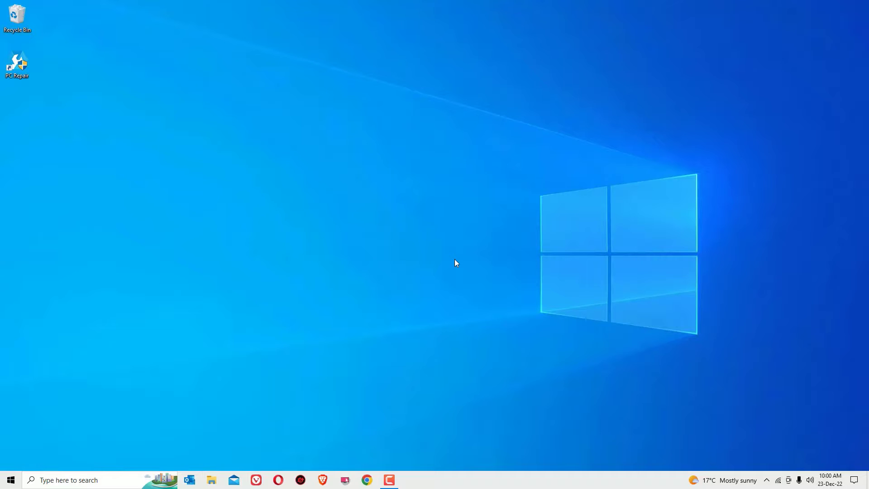